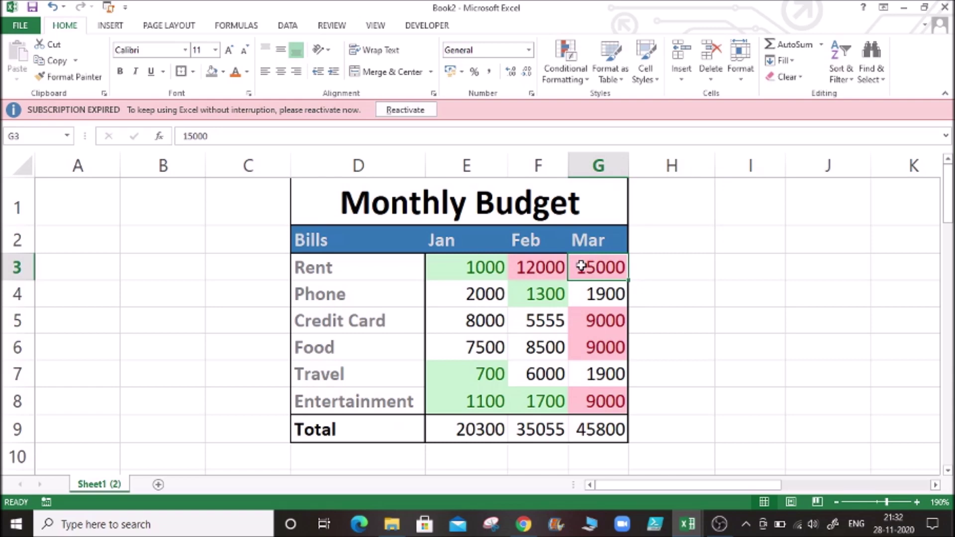
pyautogui.click(647, 268)
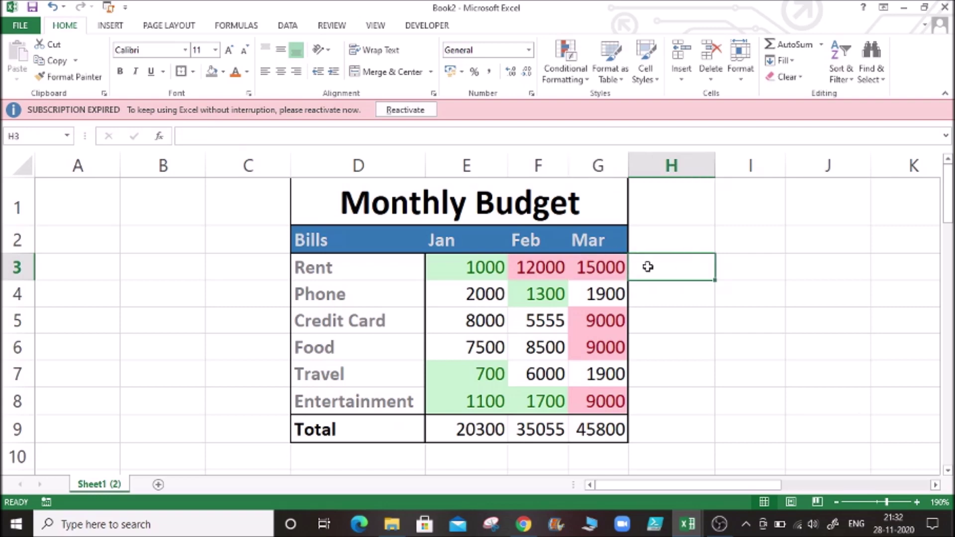
pyautogui.click(693, 338)
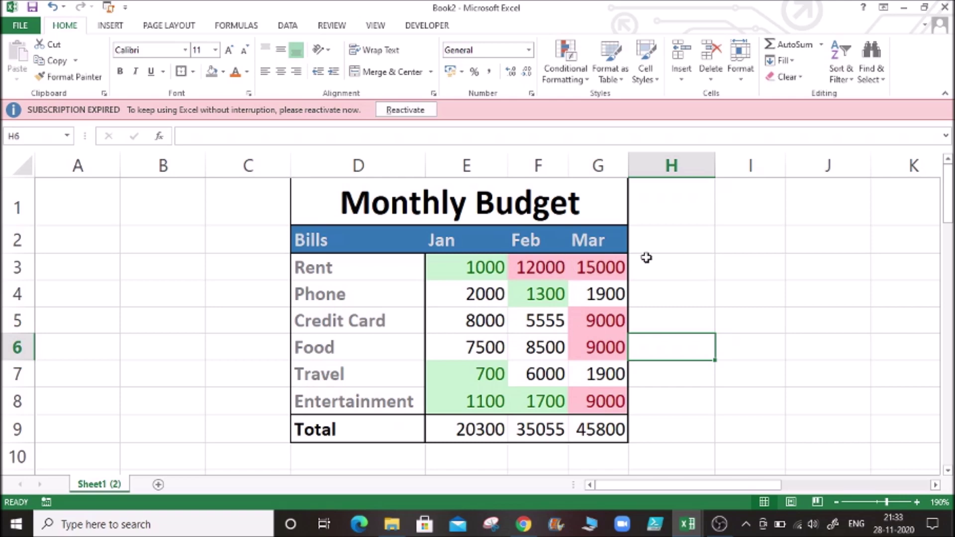
pyautogui.click(591, 270)
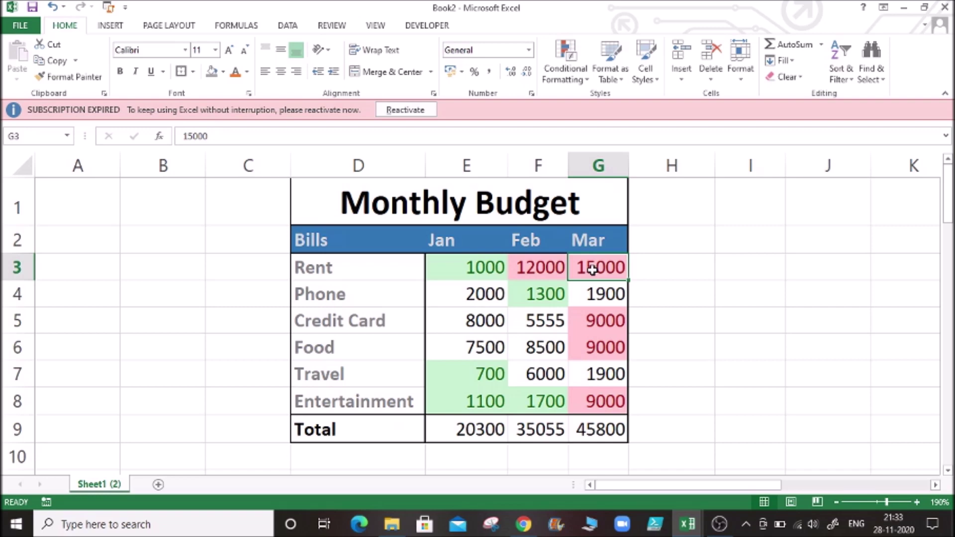
pyautogui.click(660, 267)
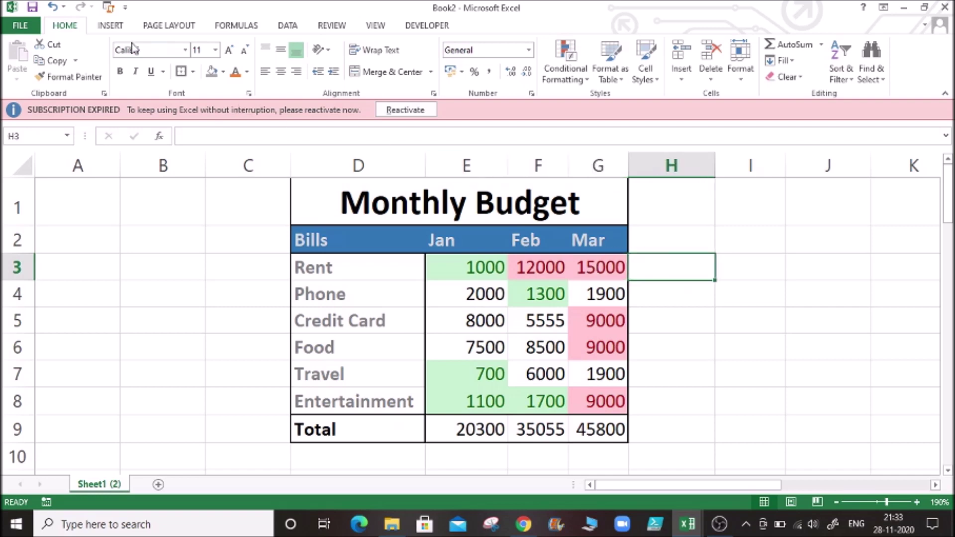
# Step: Draw a right block arrow about 0.4 cm high and 1.3 cm wide in cell H3, beside the March rent
pyautogui.click(110, 25)
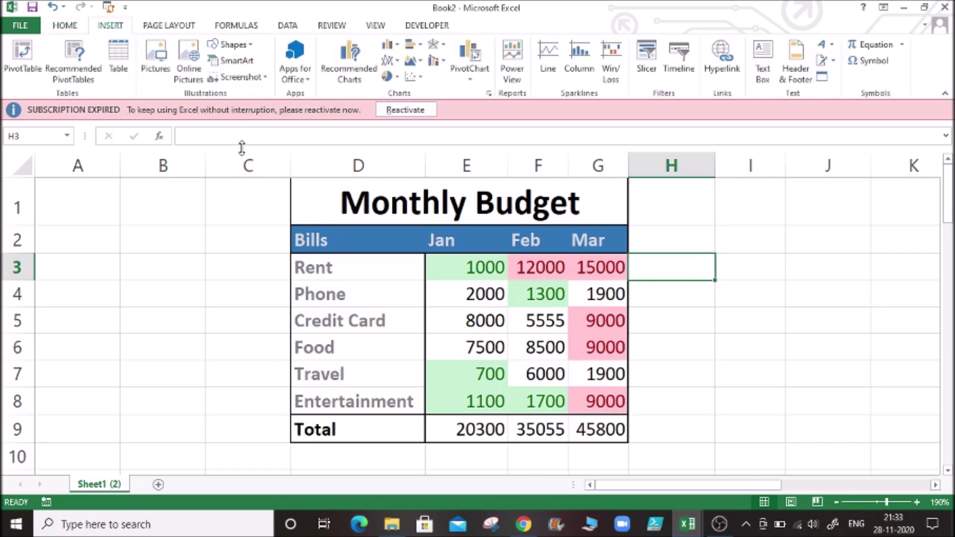
pyautogui.click(252, 48)
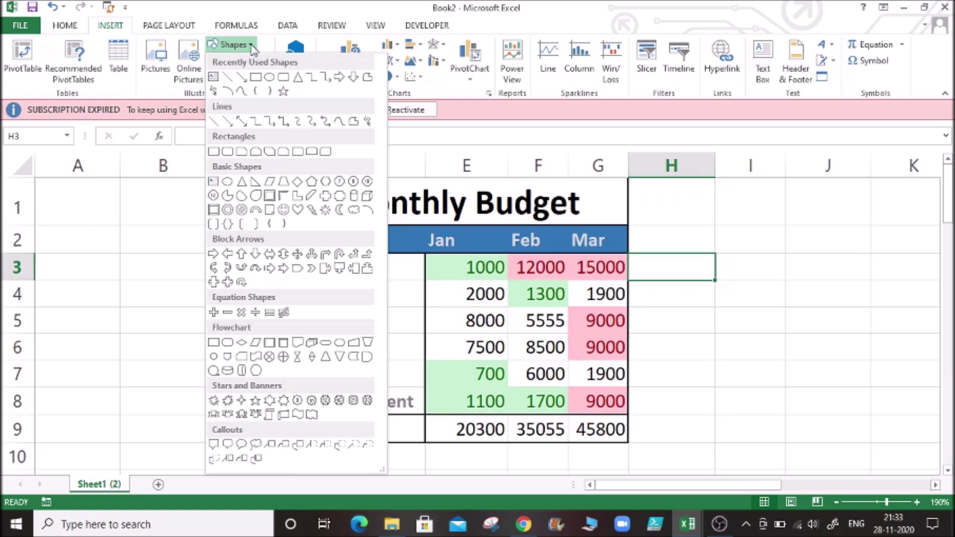
pyautogui.click(338, 77)
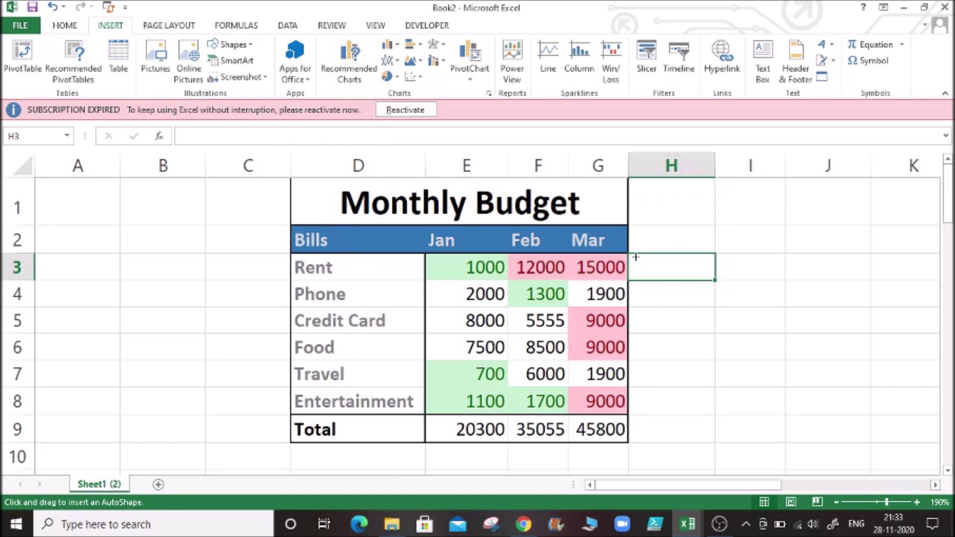
pyautogui.moveTo(635, 257); pyautogui.dragTo(798, 443)
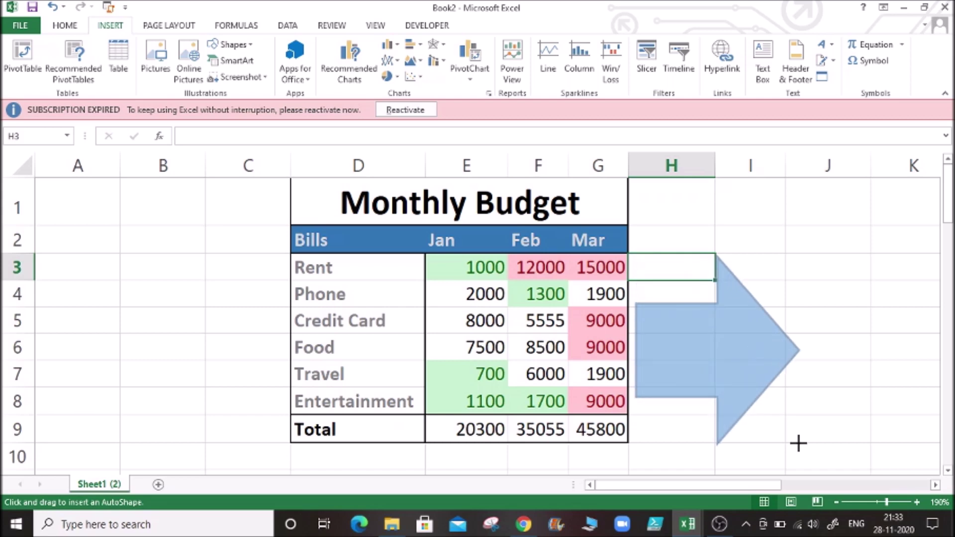
pyautogui.moveTo(798, 443); pyautogui.dragTo(700, 276)
pyautogui.click(692, 235)
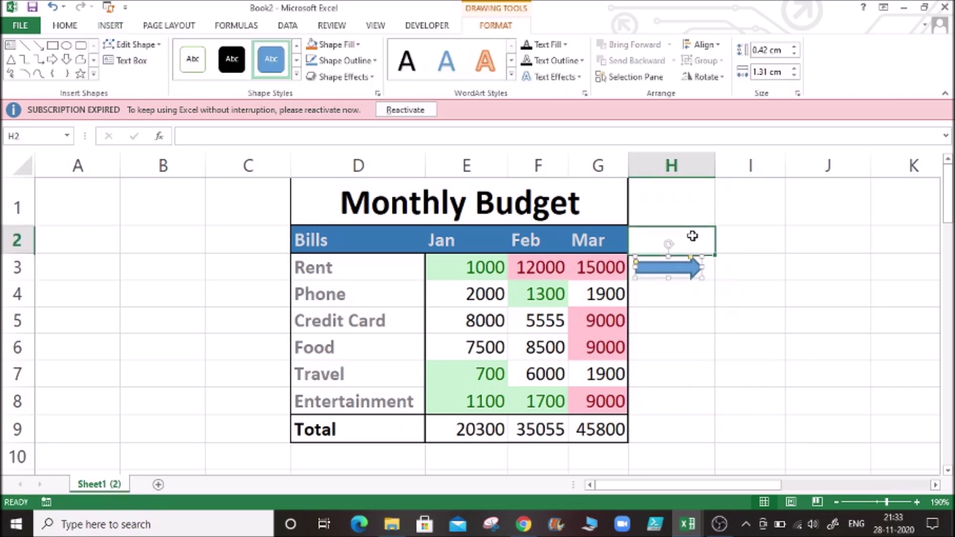
pyautogui.click(680, 271)
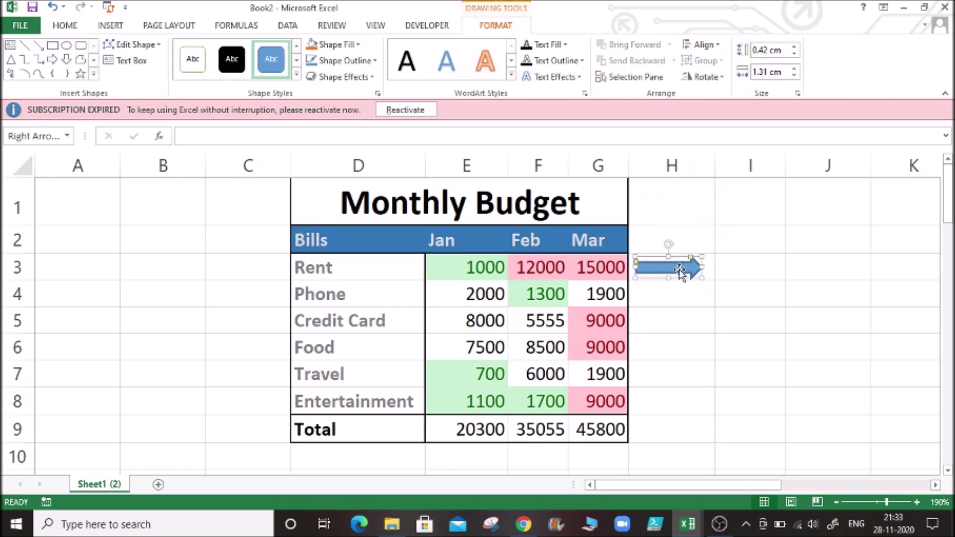
pyautogui.click(760, 256)
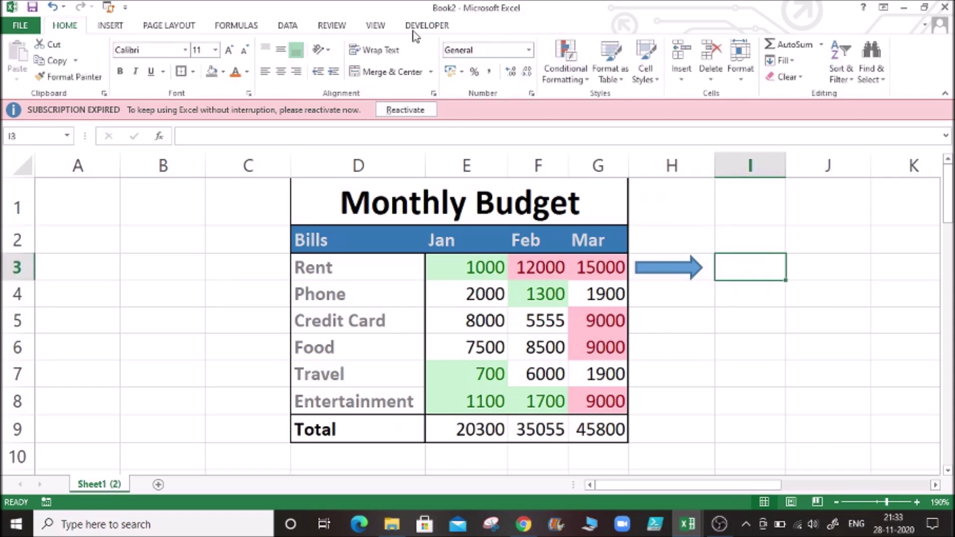
# Step: Rotate the arrow in H3 by 180° so it points at the March rent, and apply the gold colored-fill shape style
pyautogui.click(675, 273)
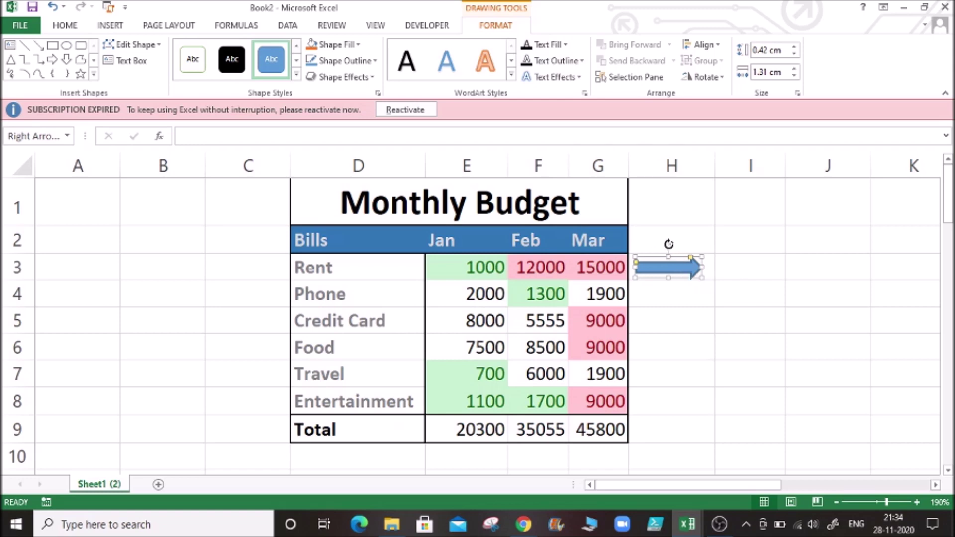
pyautogui.moveTo(669, 244); pyautogui.dragTo(673, 332)
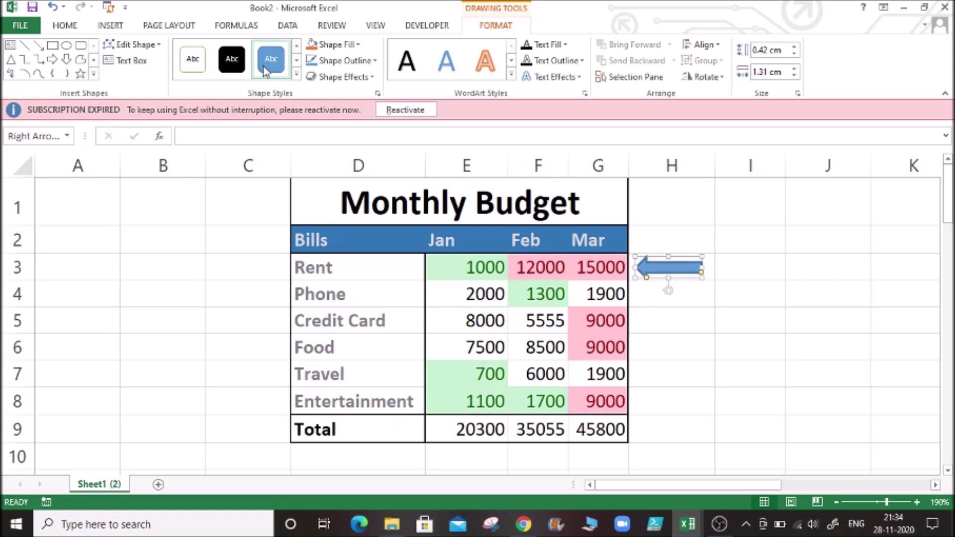
pyautogui.click(229, 68)
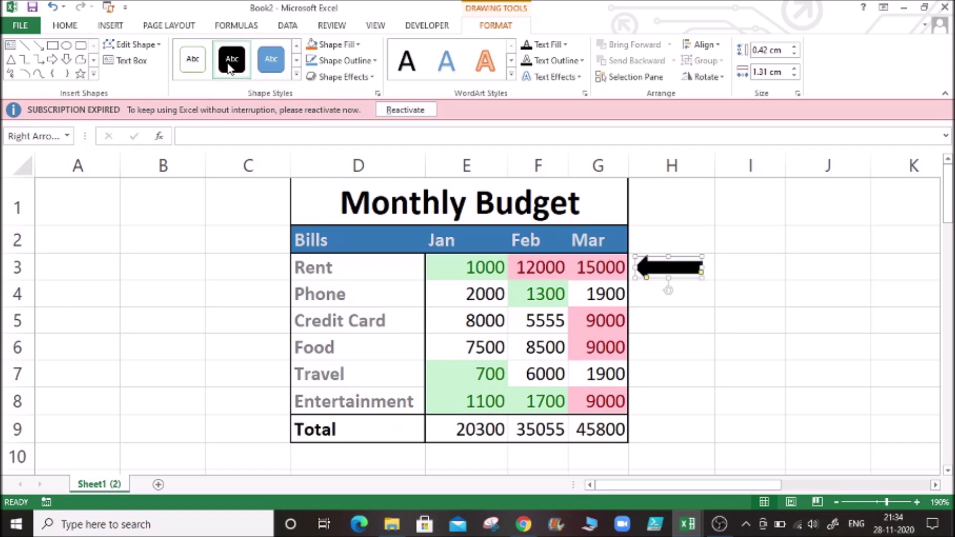
pyautogui.click(297, 74)
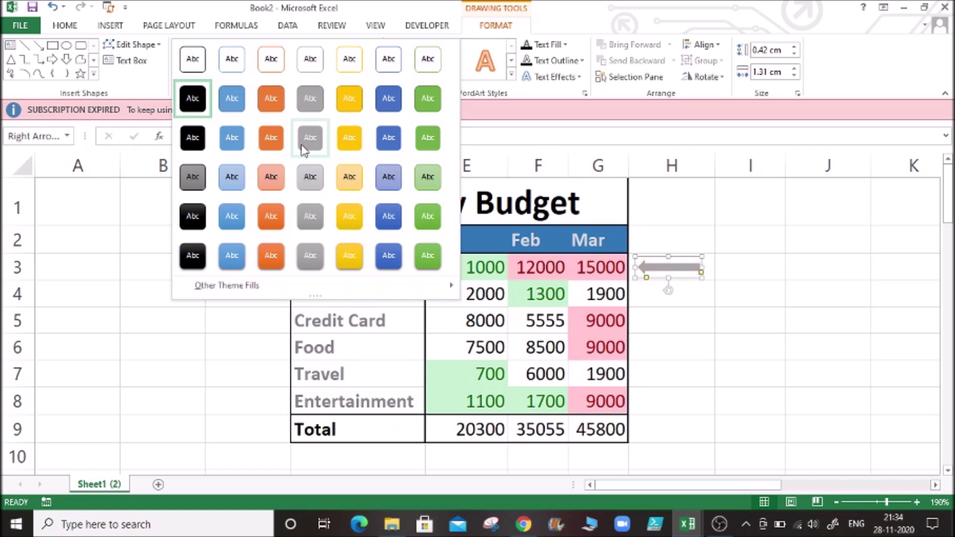
pyautogui.click(350, 102)
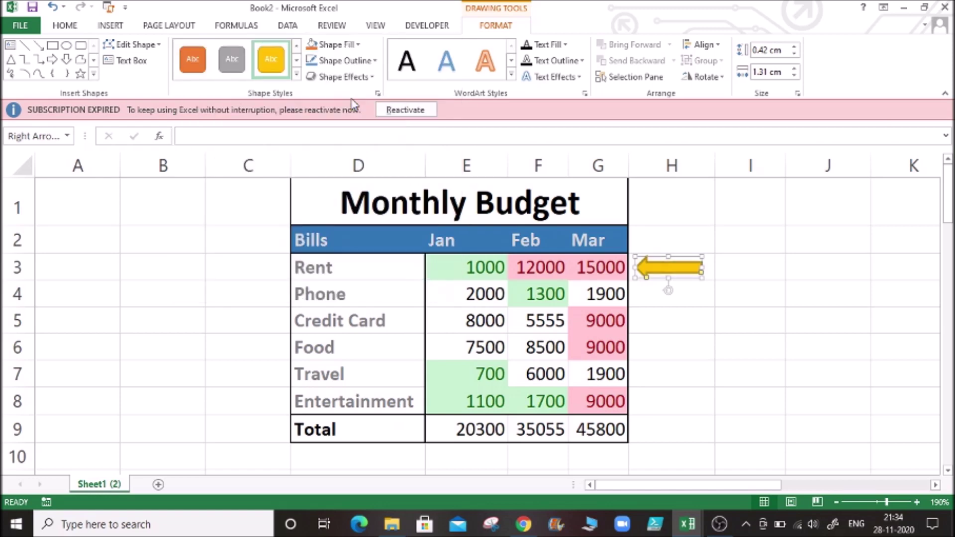
pyautogui.click(655, 222)
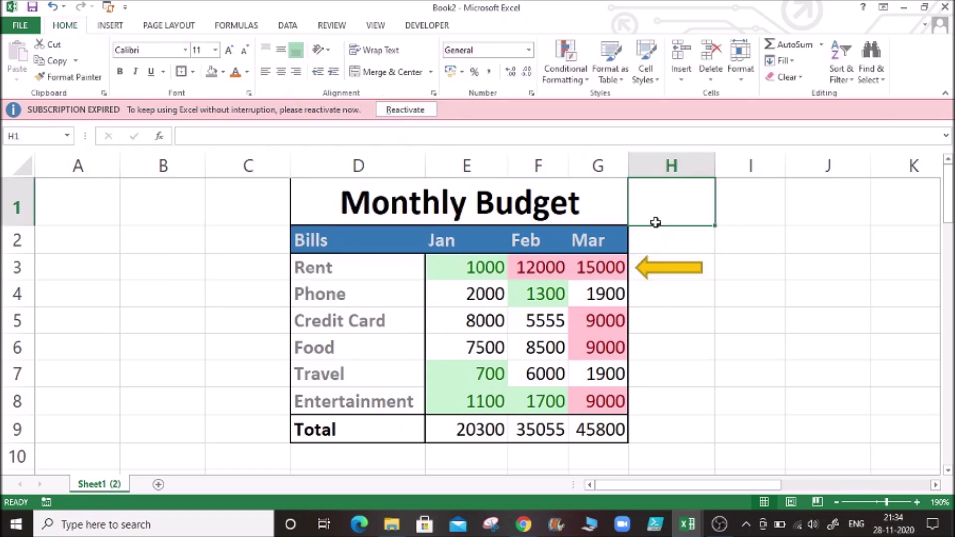
pyautogui.click(648, 269)
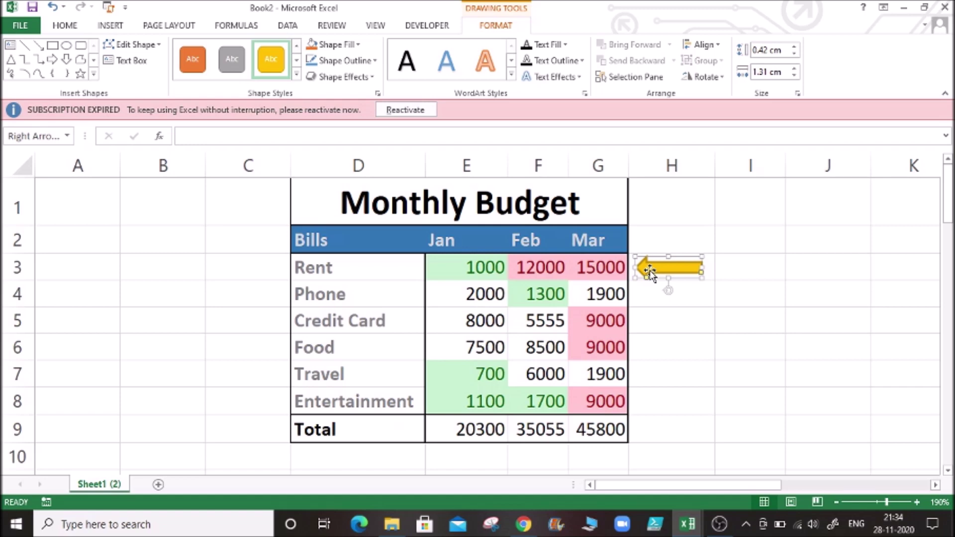
pyautogui.click(676, 237)
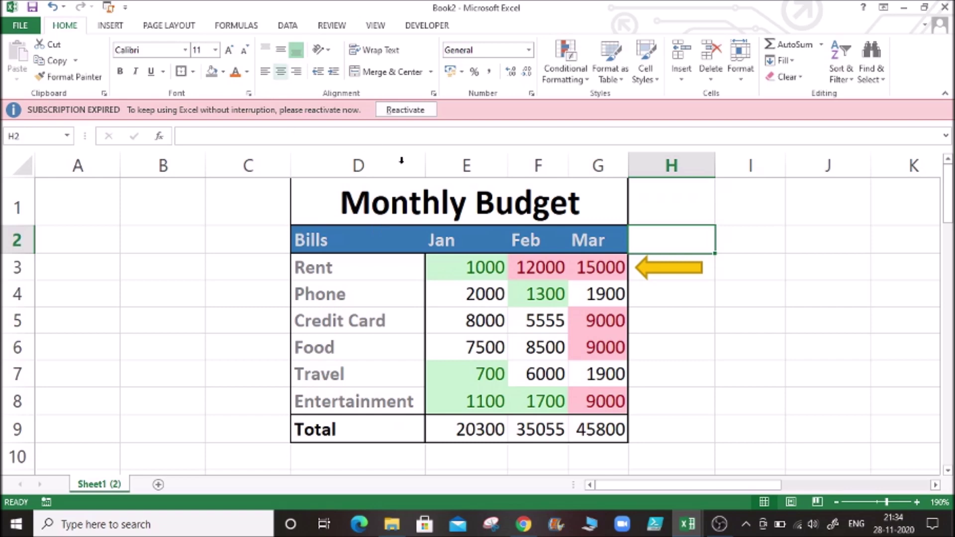
# Step: Draw a rounded rectangle about 3.9 cm high and 1.4 cm wide over the February values from Rent to Total
pyautogui.click(520, 267)
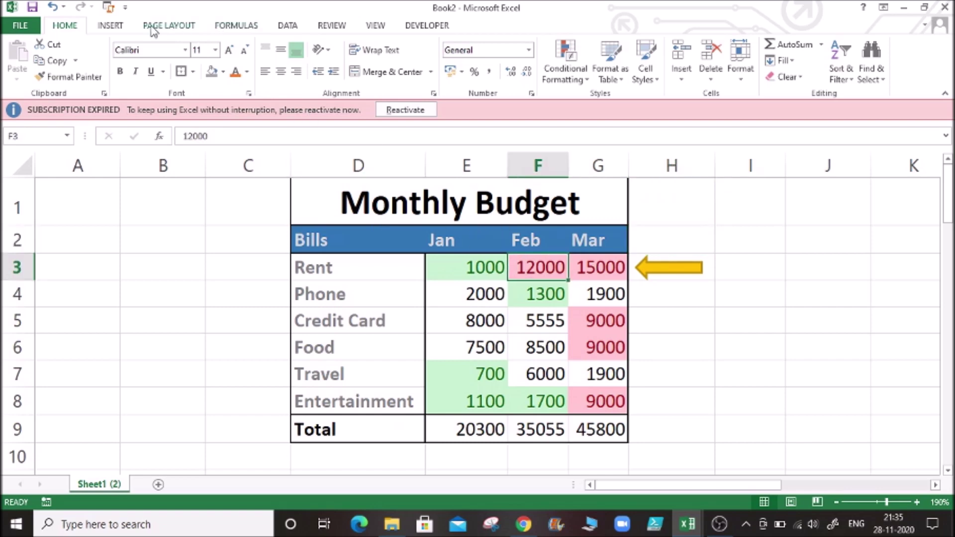
pyautogui.click(111, 25)
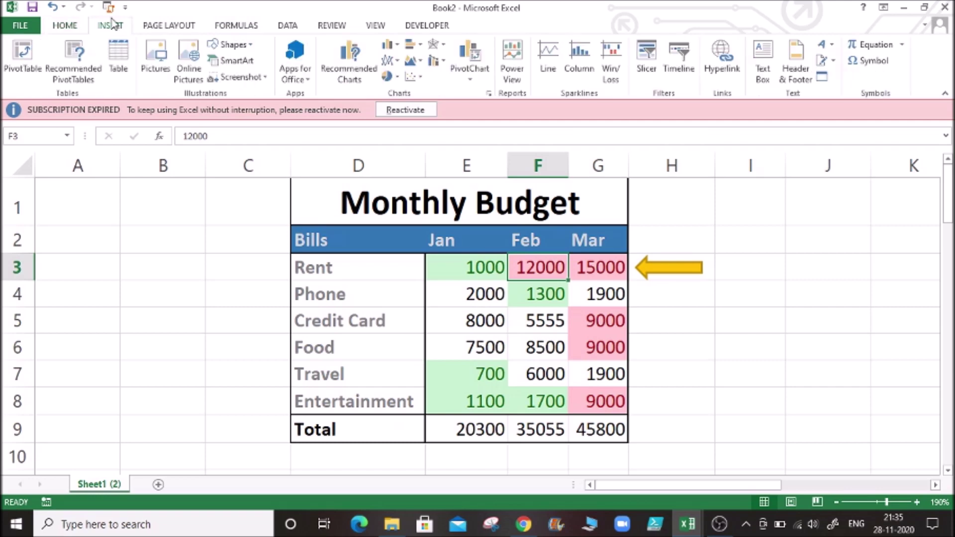
pyautogui.click(250, 43)
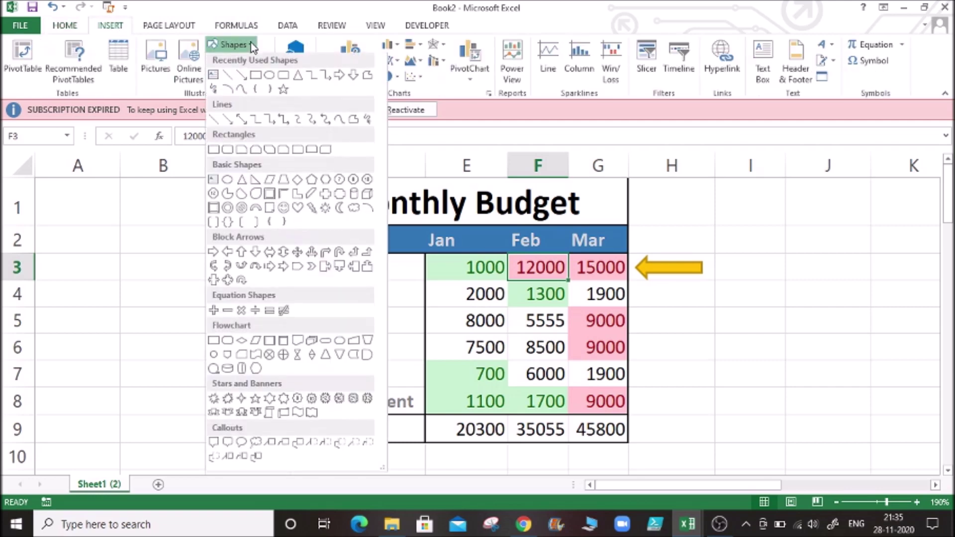
pyautogui.click(280, 78)
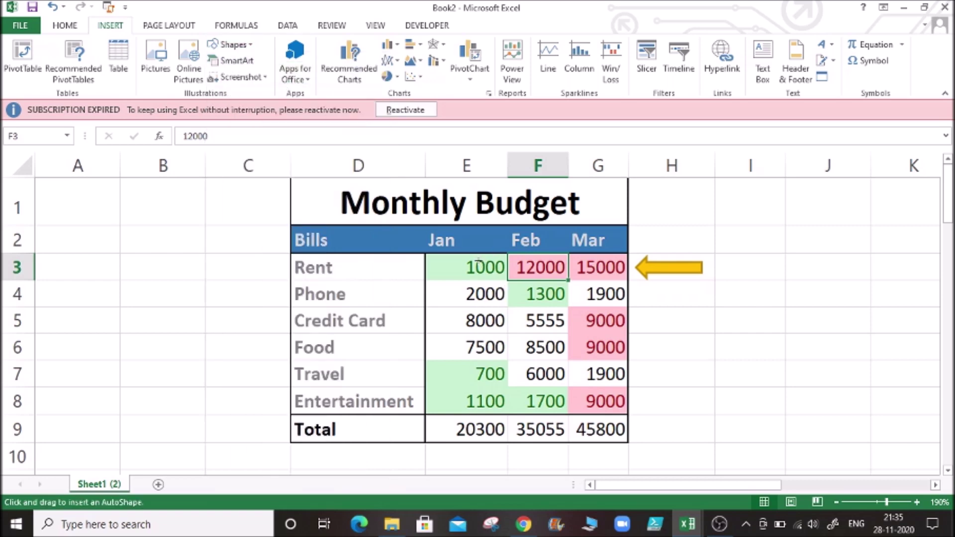
pyautogui.moveTo(505, 252); pyautogui.dragTo(573, 449)
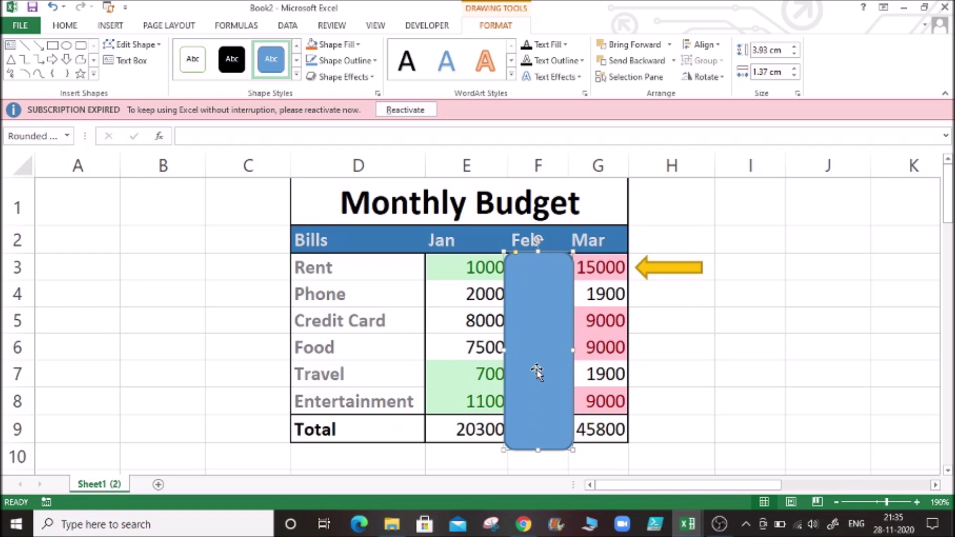
# Step: Narrow the rounded rectangle to about 1.1 cm and align it within the February column
pyautogui.moveTo(504, 350); pyautogui.dragTo(513, 352)
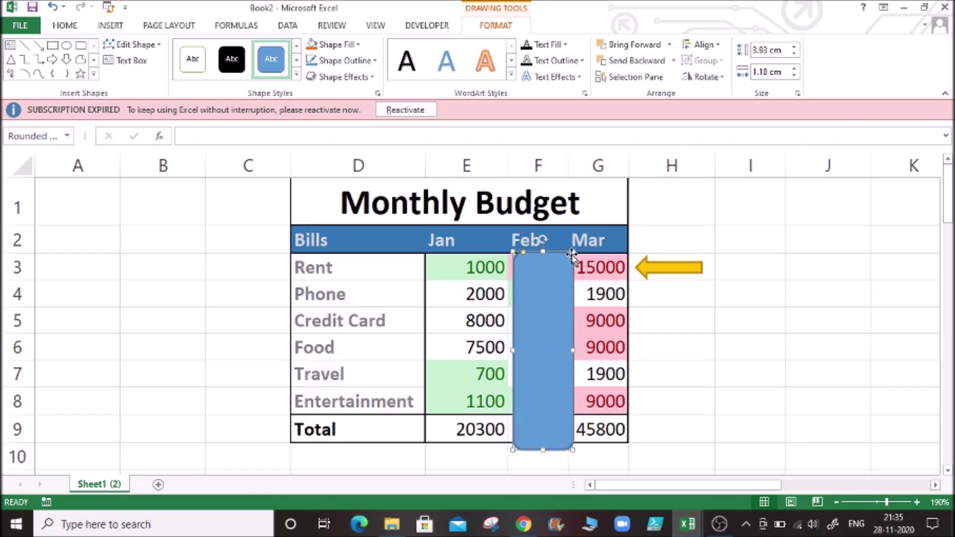
pyautogui.moveTo(572, 251); pyautogui.dragTo(565, 255)
pyautogui.moveTo(535, 284); pyautogui.dragTo(533, 285)
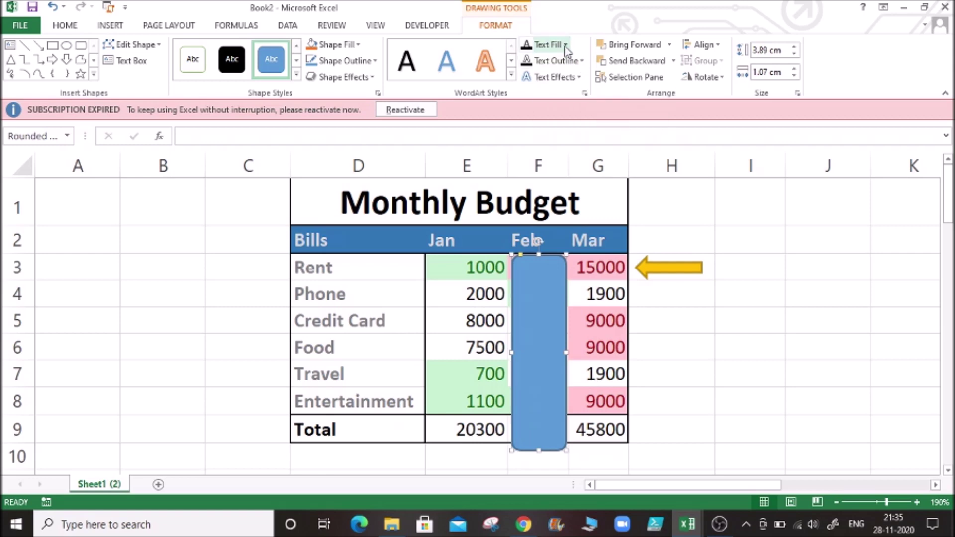
# Step: Set the rounded rectangle's shape fill to No Fill, leaving only its outline around the February values
pyautogui.click(564, 46)
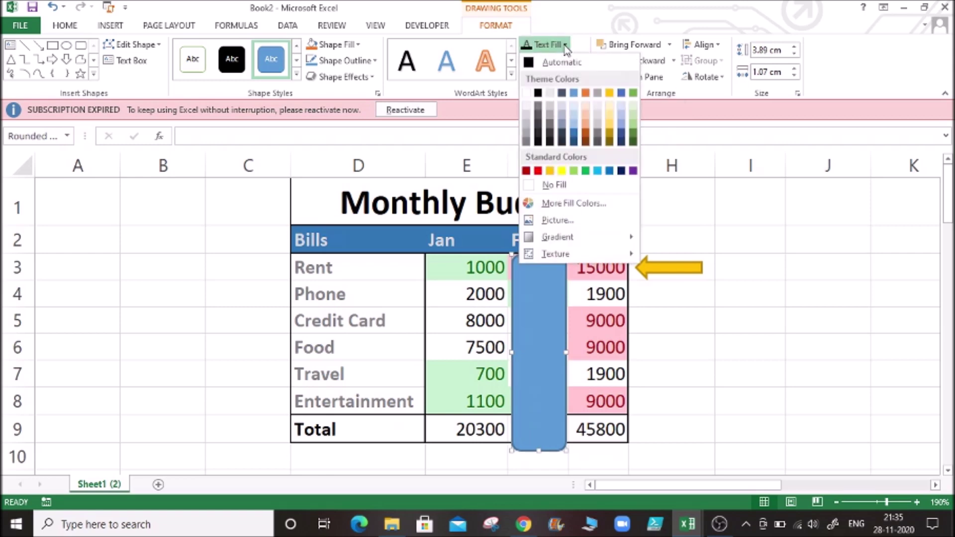
pyautogui.click(603, 29)
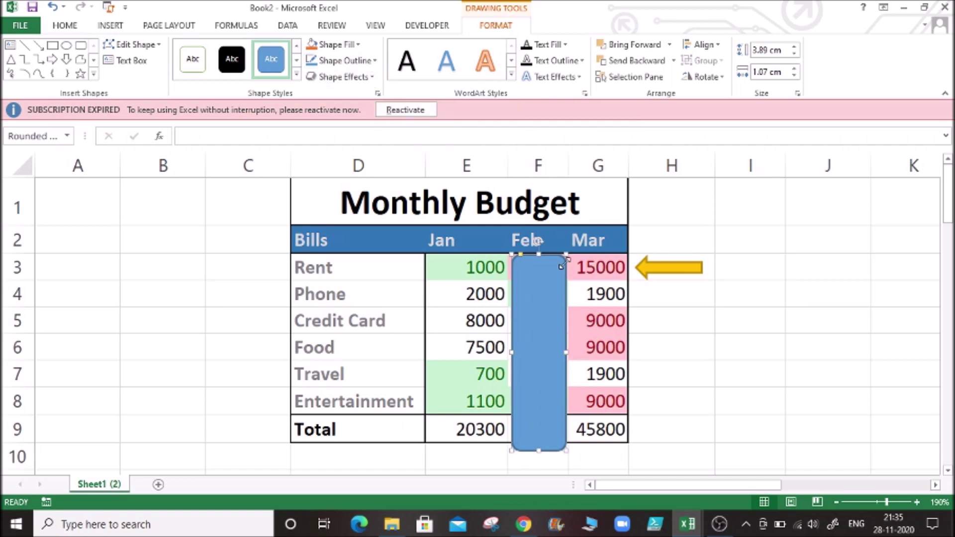
pyautogui.click(358, 45)
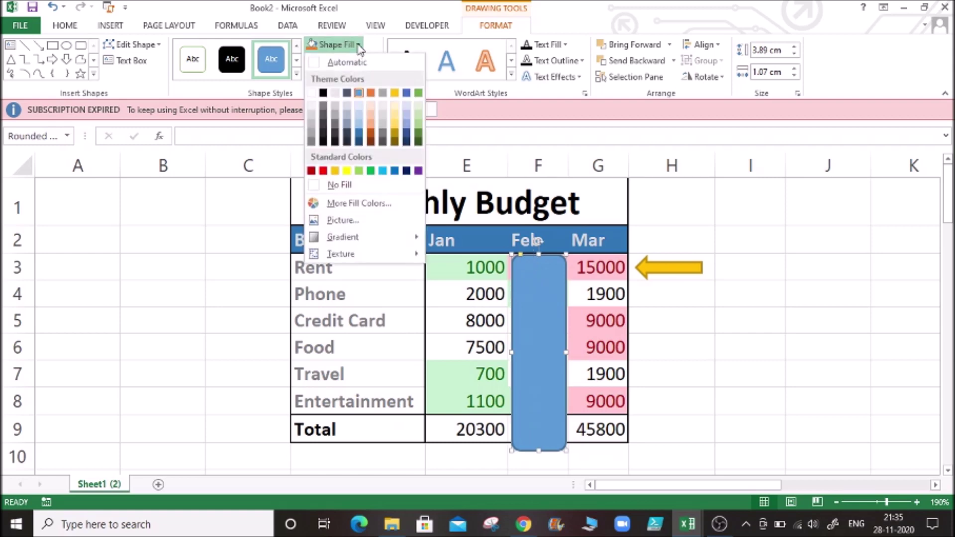
pyautogui.click(340, 186)
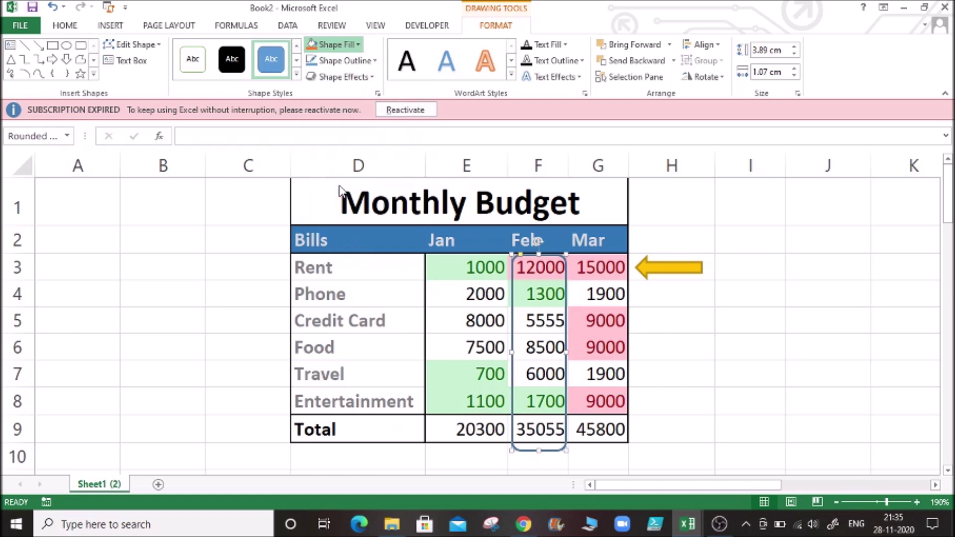
pyautogui.click(807, 296)
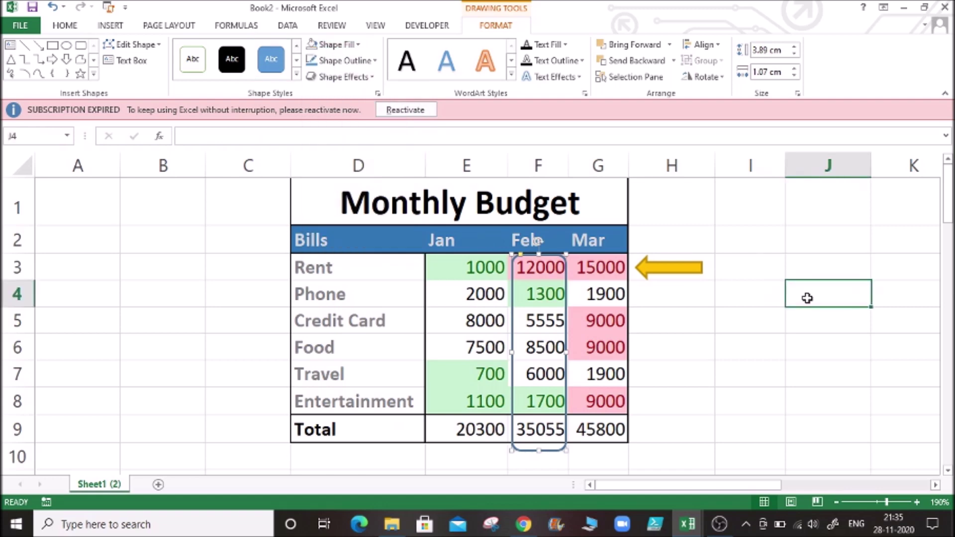
# Step: Shorten the rounded rectangle so its lower edge ends at the bottom of the Total row
pyautogui.click(552, 440)
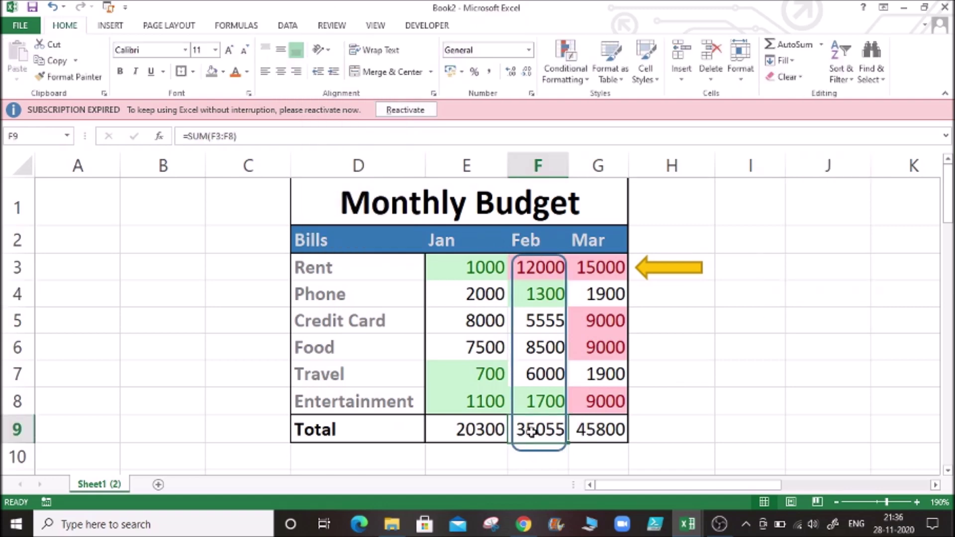
pyautogui.click(531, 457)
pyautogui.moveTo(538, 451); pyautogui.dragTo(539, 442)
pyautogui.click(763, 353)
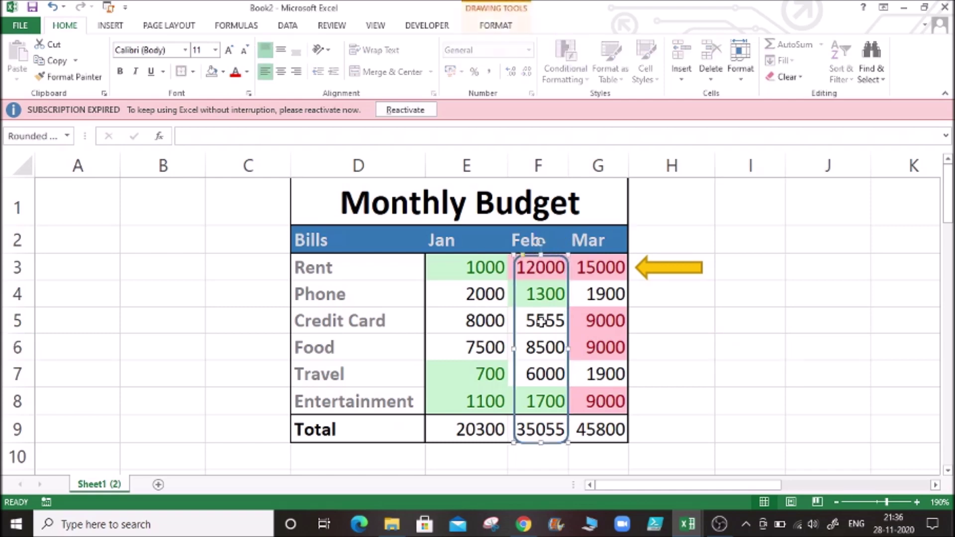
pyautogui.click(778, 344)
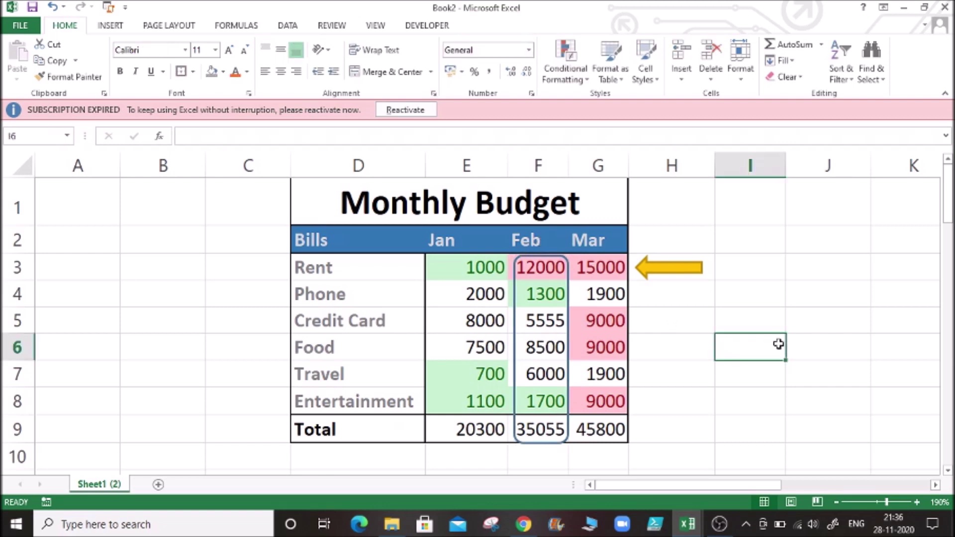
# Step: Draw a flowchart hourglass shape about 2.3 cm high and 1.6 cm wide across columns B and C, beside the Bills column
pyautogui.click(111, 28)
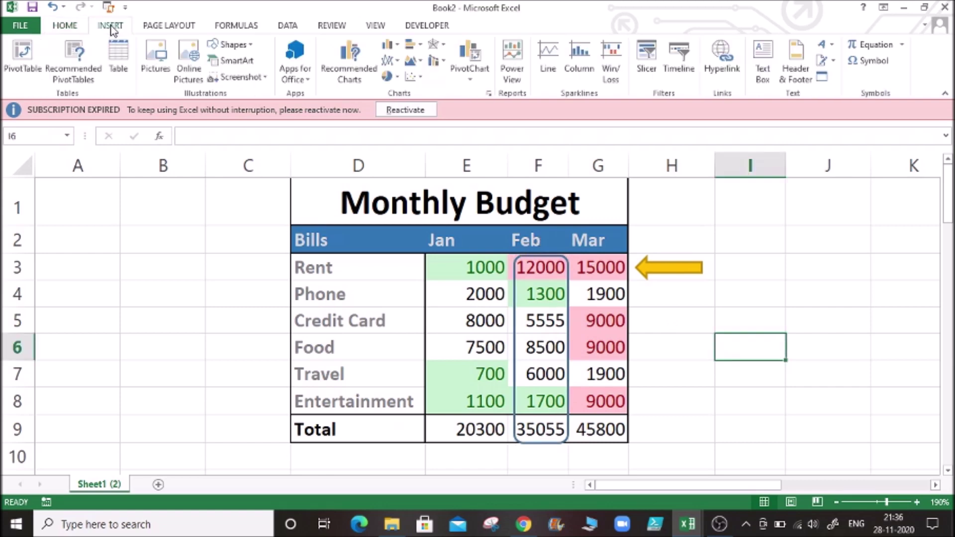
pyautogui.click(254, 48)
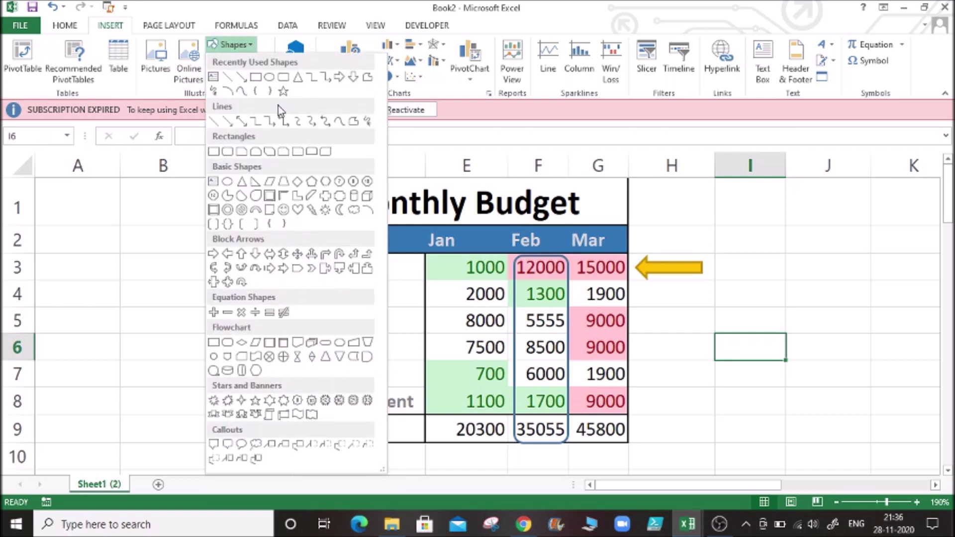
pyautogui.click(297, 357)
pyautogui.moveTo(184, 278); pyautogui.dragTo(262, 396)
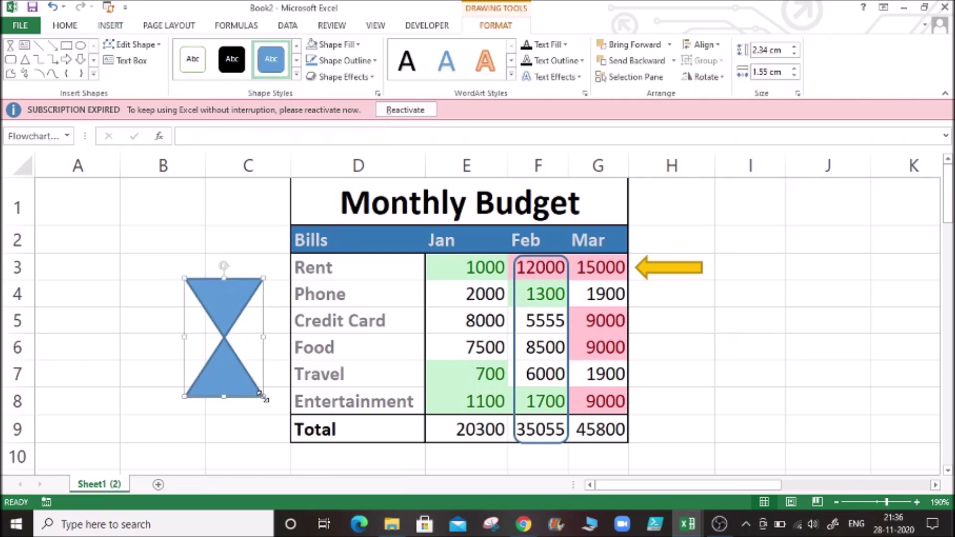